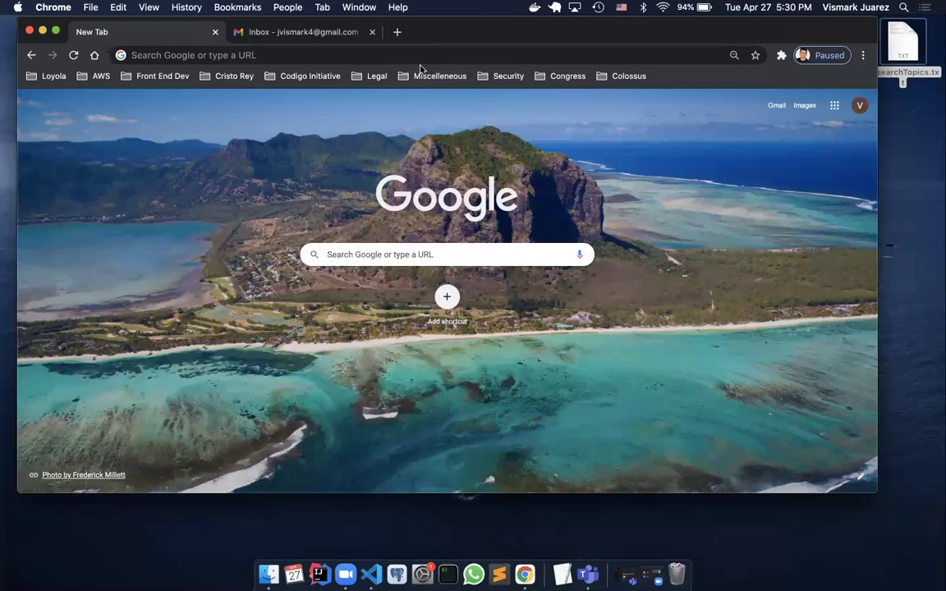
Focus the address bar in Chrome's new tab to enter a web address
click(434, 52)
Load the github.com home page, stripping the profile path from the address
click(348, 248)
text(github.com)
key(Return)
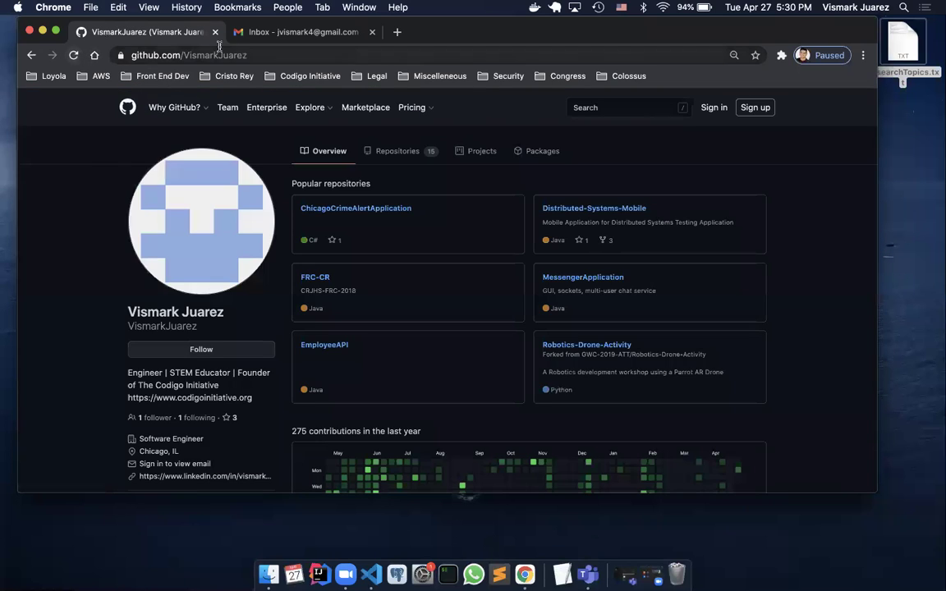
drag(222, 56, 164, 52)
key(BackSpace)
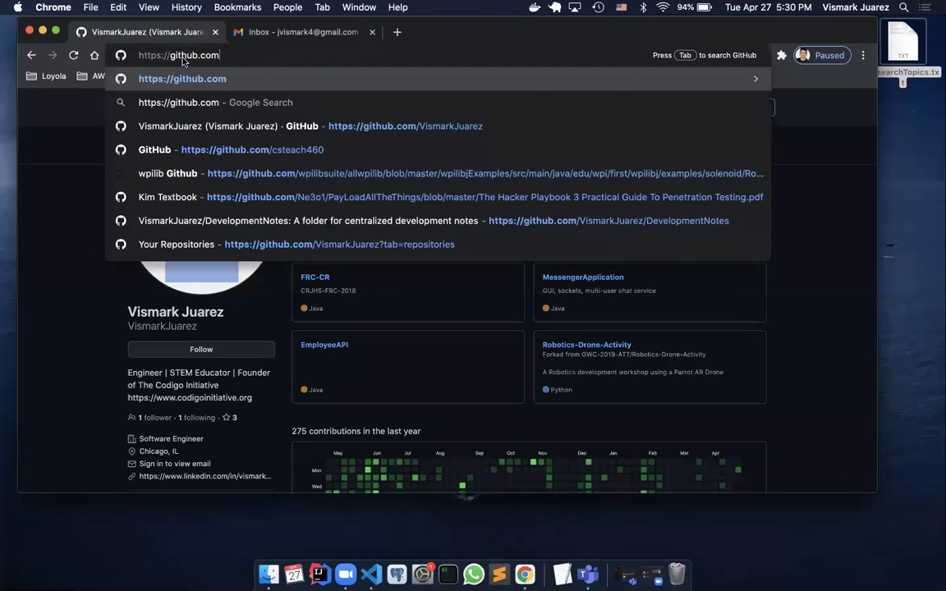
key(Return)
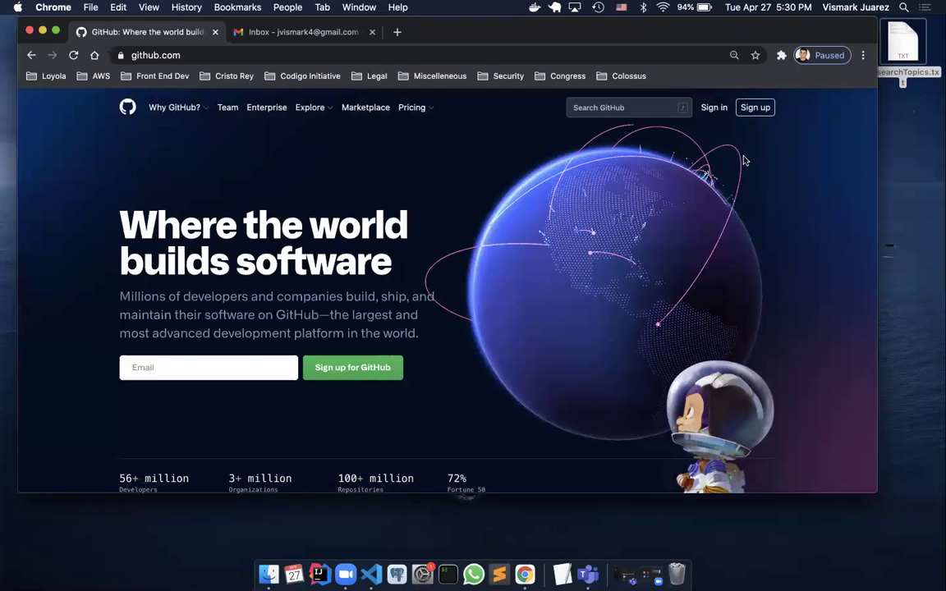
Visit the Sign in page, go back, and start a new account with Sign up
click(711, 109)
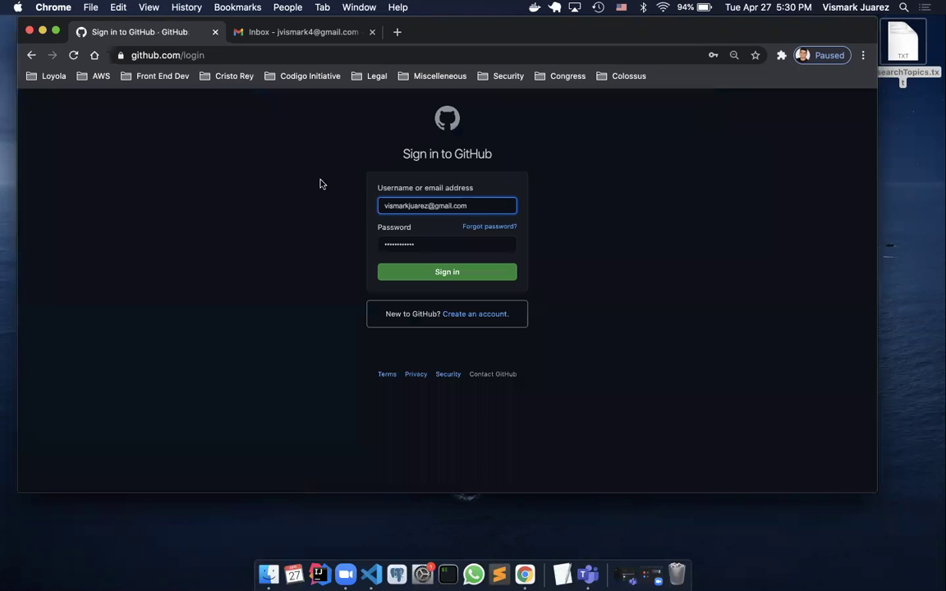
click(32, 55)
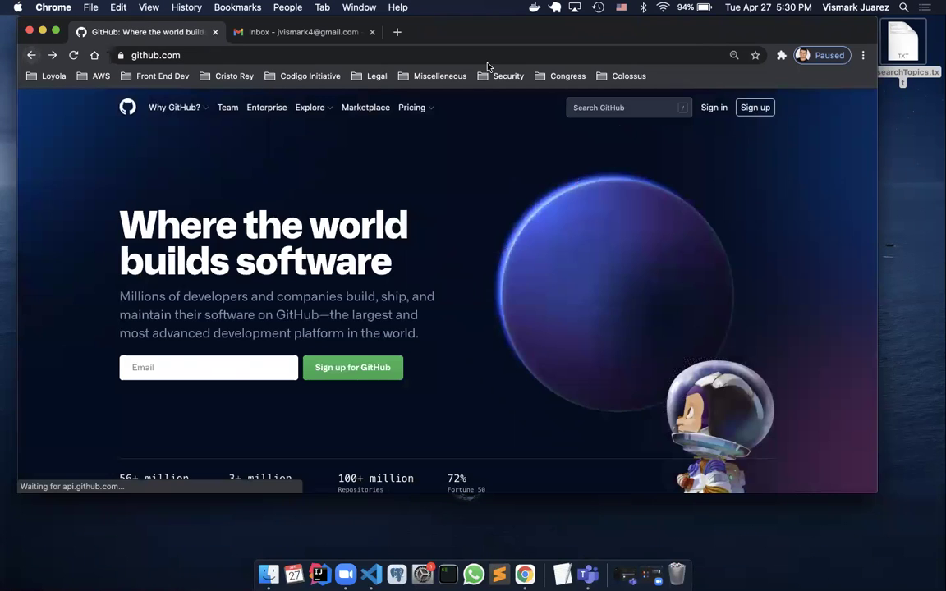
click(753, 109)
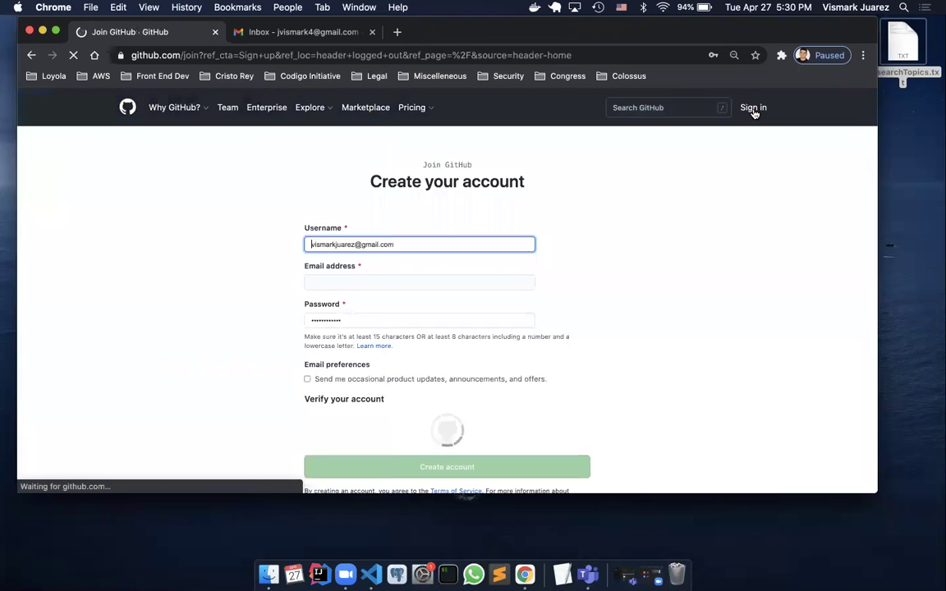
Replace the autofilled username with a new, available username
click(420, 243)
drag(419, 243, 293, 247)
key(BackSpace)
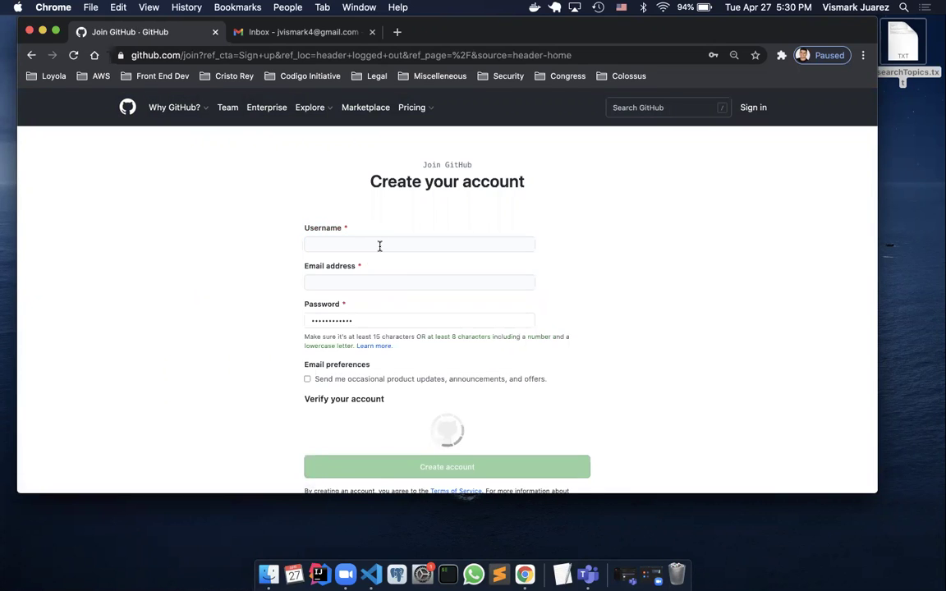
click(379, 245)
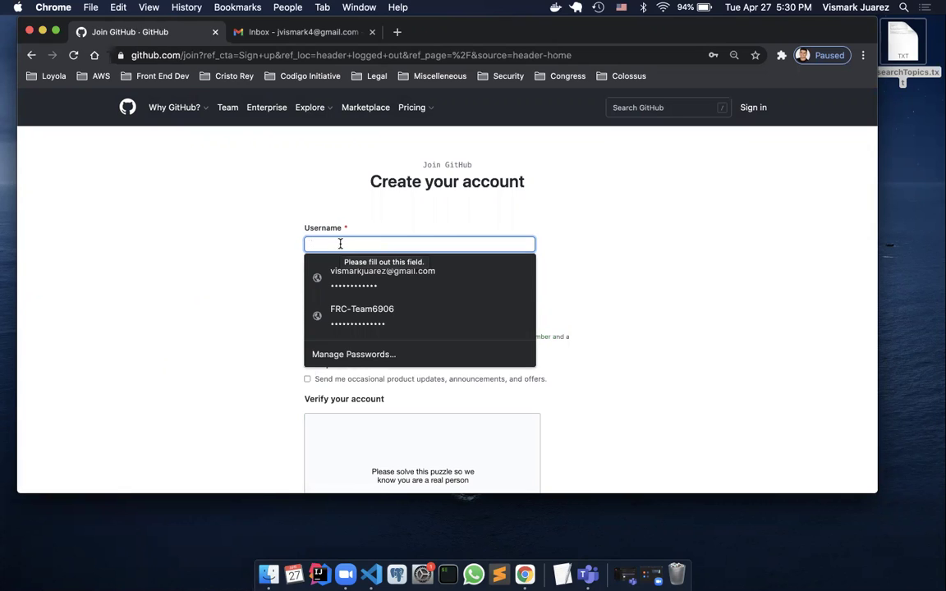
text(reybo)
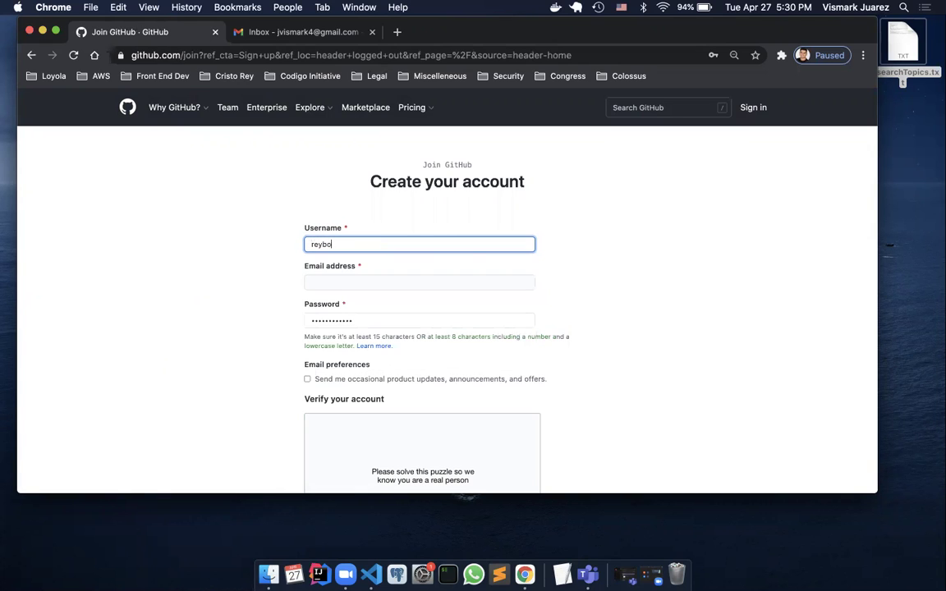
key(BackSpace)
key(BackSpace)
text(qwer)
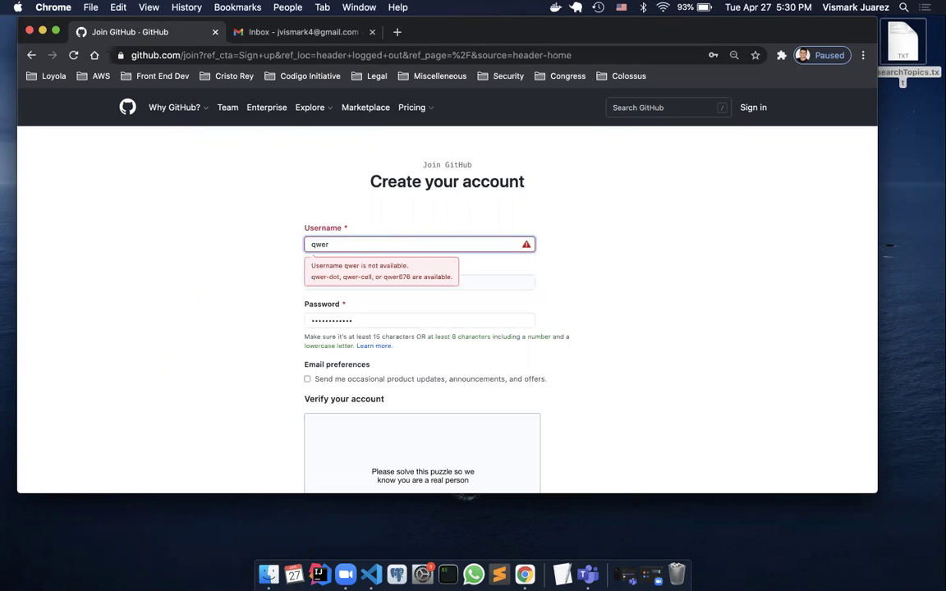
text(441234)
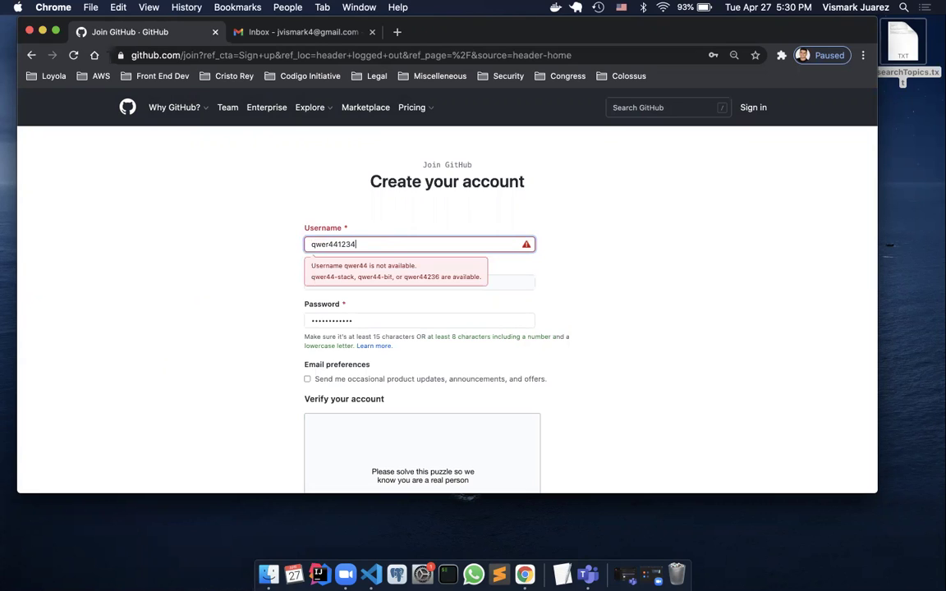
Enter the account's e-mail address and a new password
key(Tab)
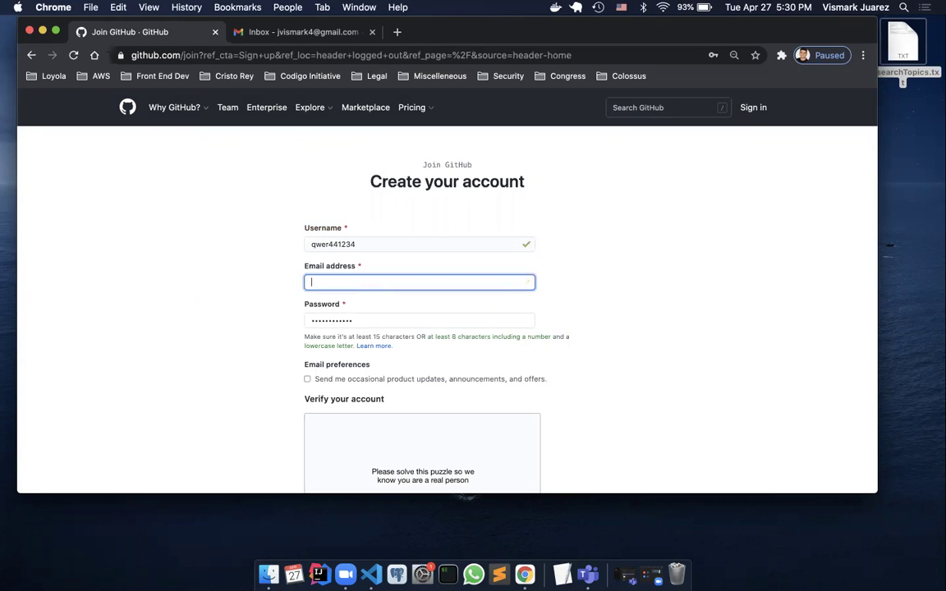
text(vis)
key(BackSpace)
text(v)
key(BackSpace)
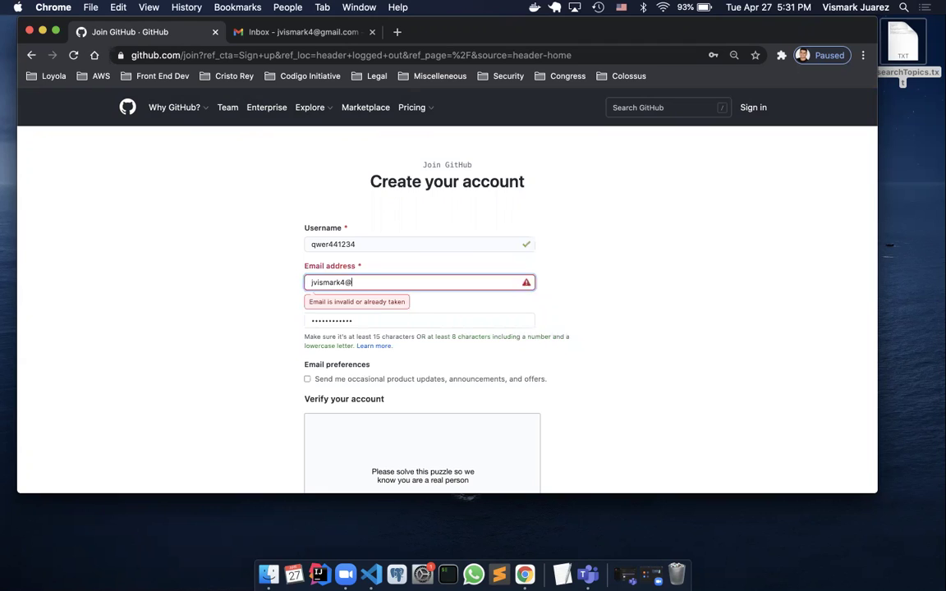
key(Tab)
key(BackSpace)
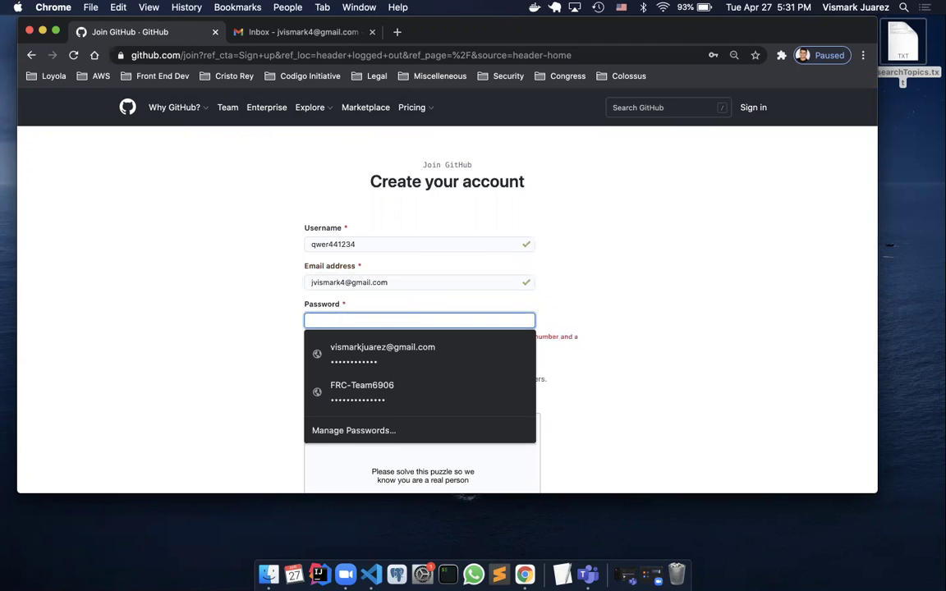
text(••••••••••)
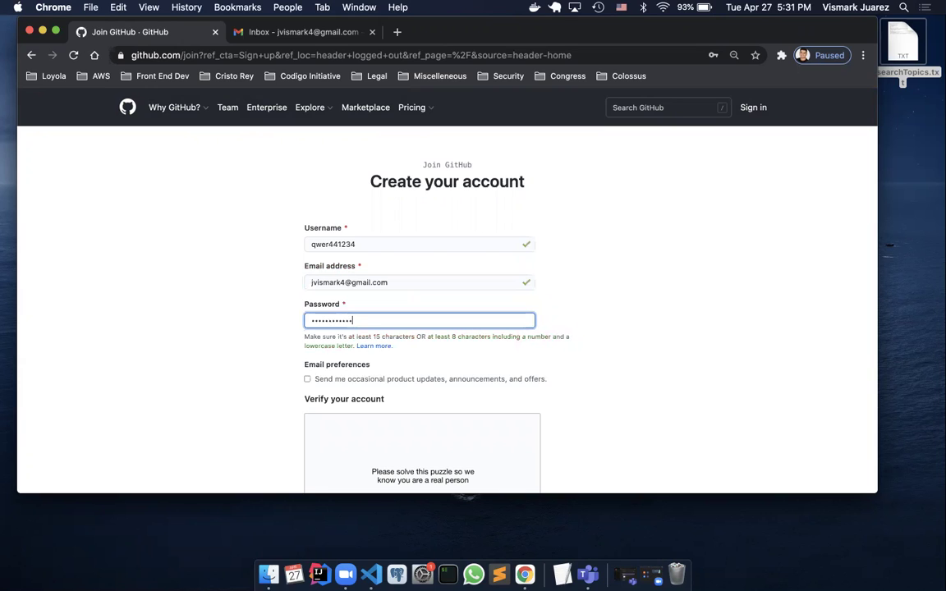
Solve the spiral-galaxy verification puzzle and create the GitHub account
scroll(418, 380, down, 3)
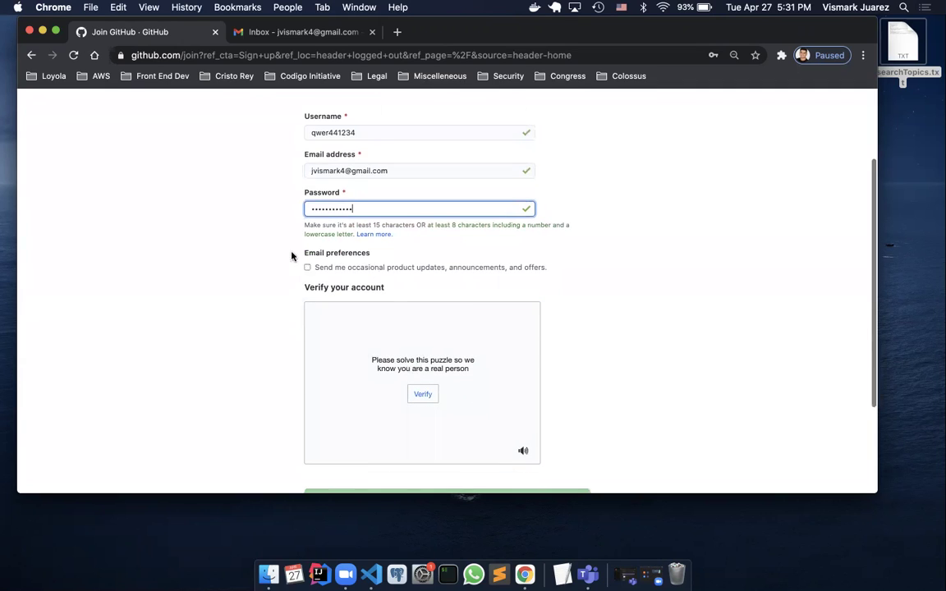
scroll(563, 275, down, 1)
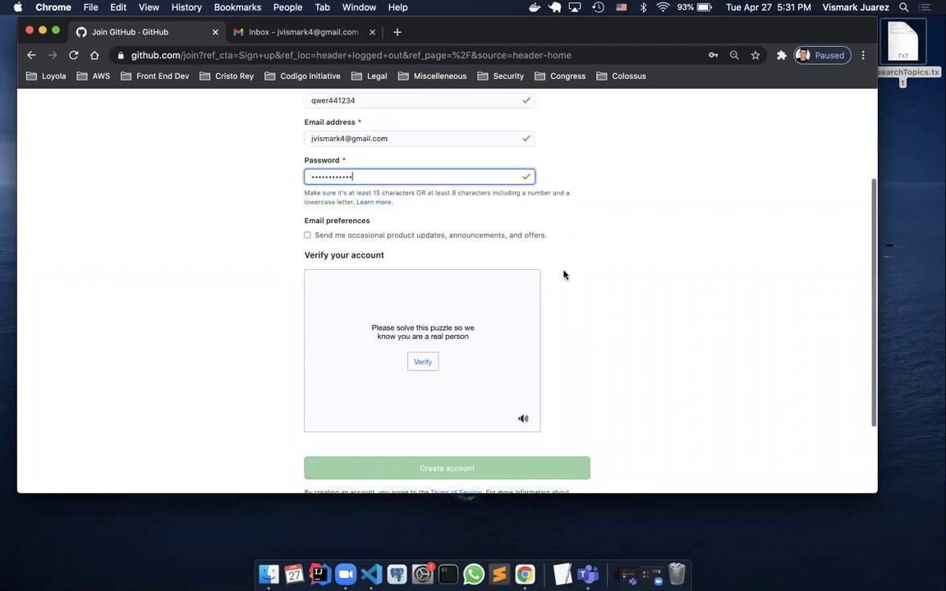
scroll(563, 275, down, 1)
scroll(575, 275, down, 2)
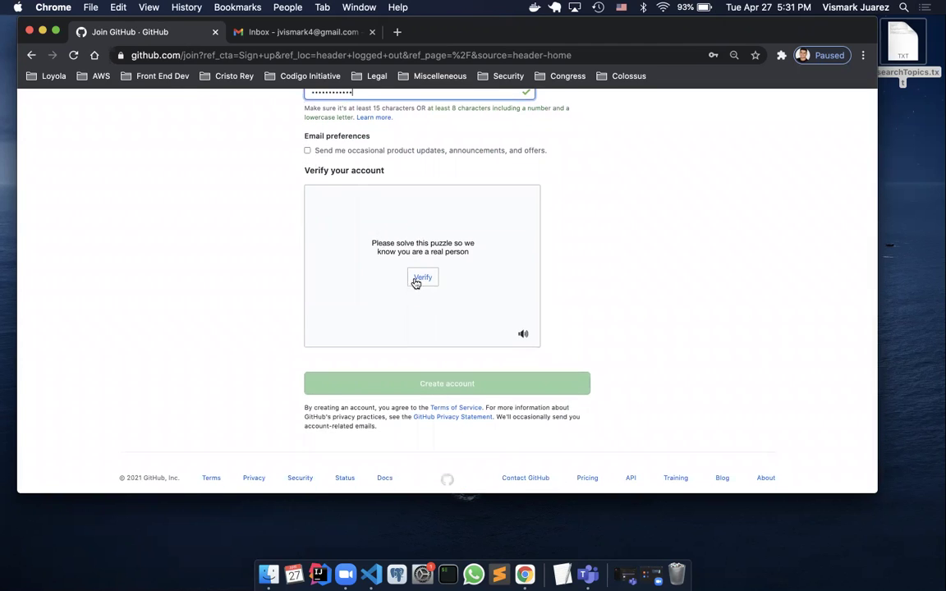
click(422, 279)
click(474, 239)
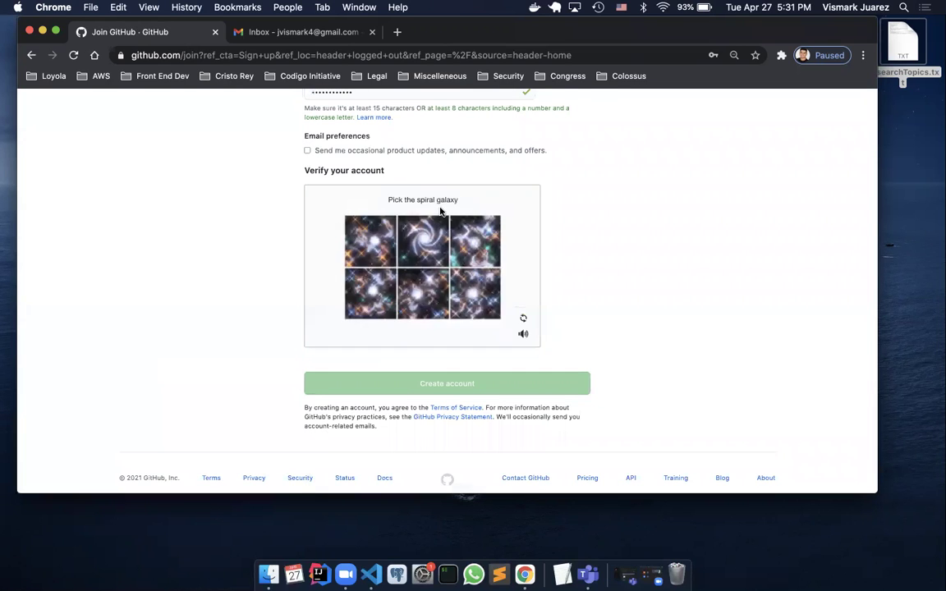
click(418, 245)
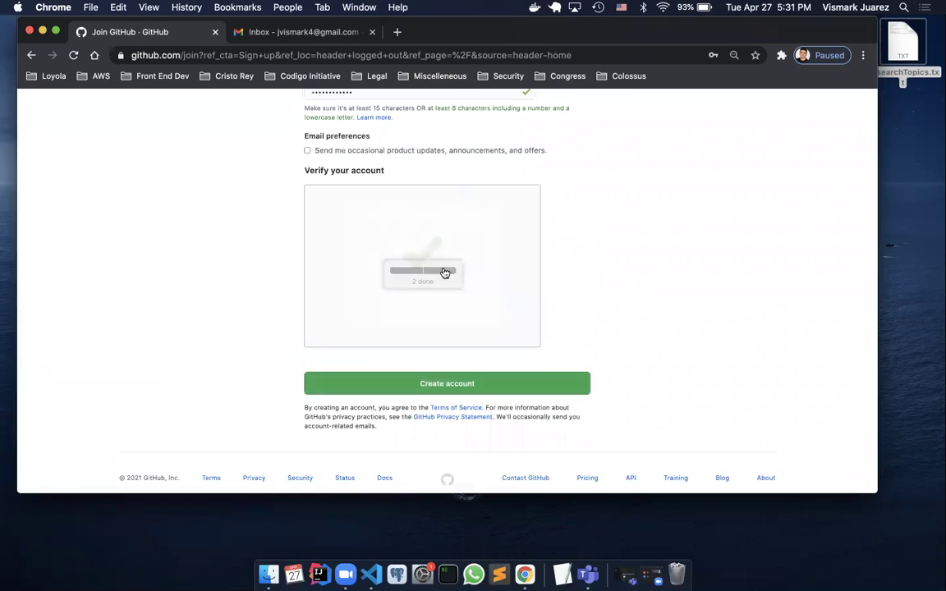
click(449, 389)
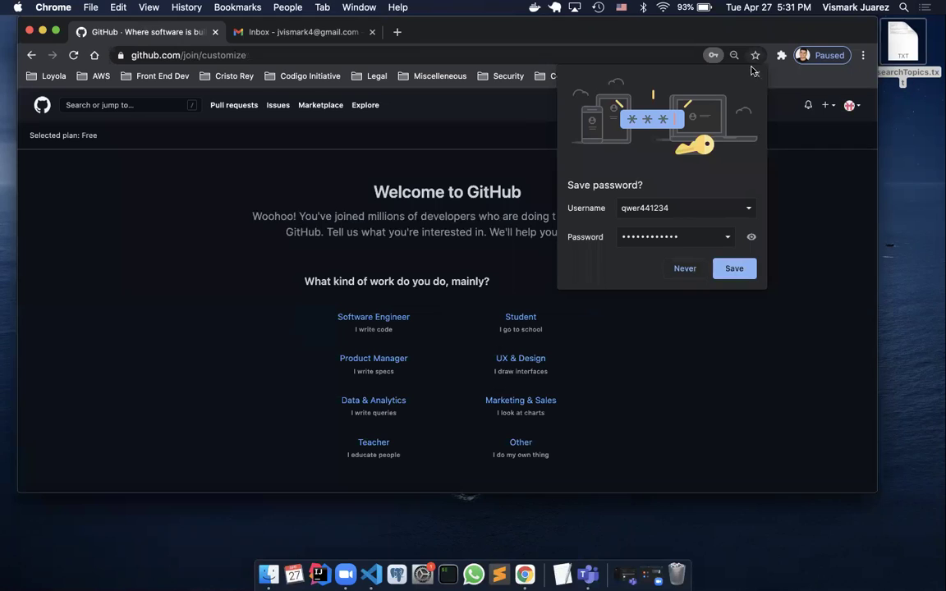
Decline Chrome's password saving, then view the new account's profile and its empty Repositories list
click(690, 268)
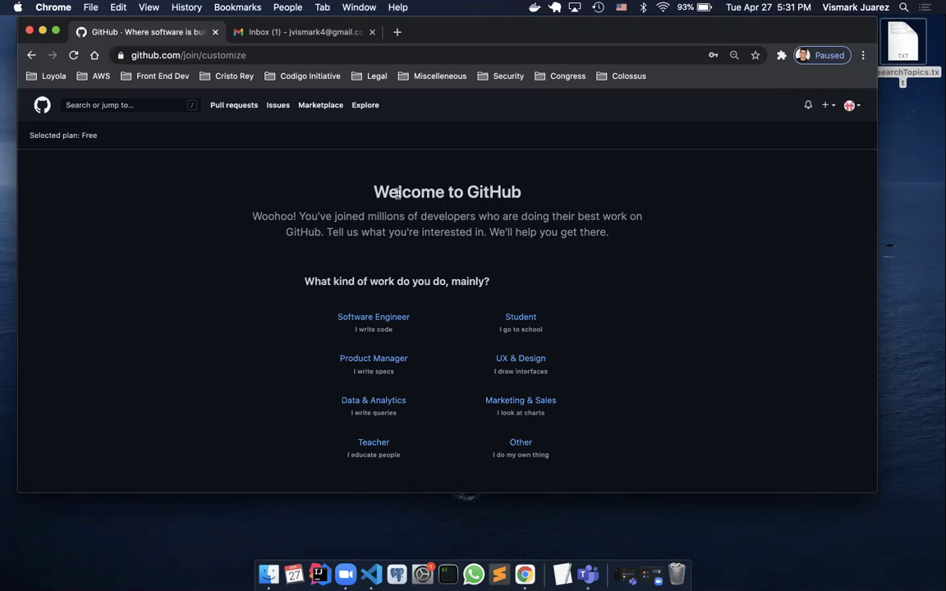
click(850, 104)
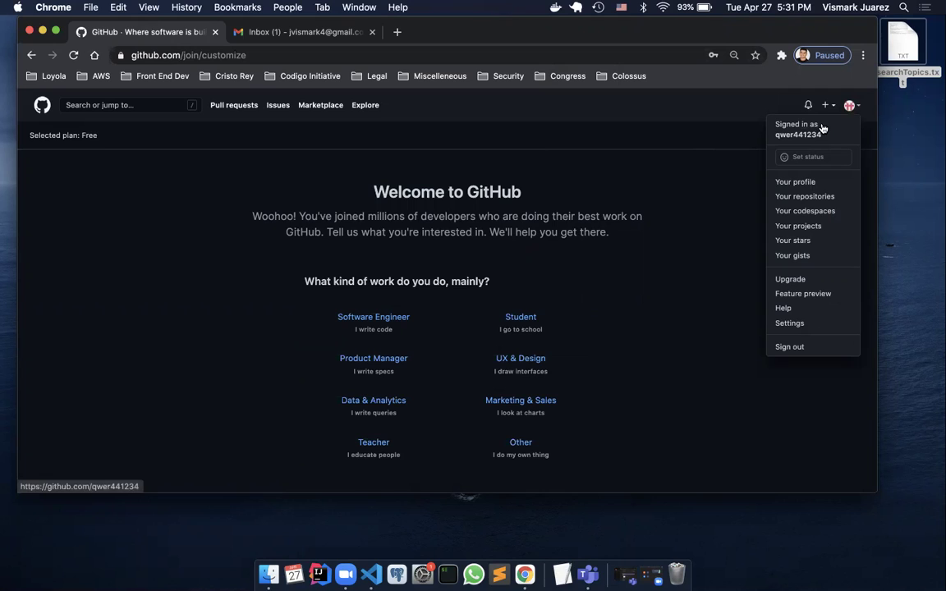
click(817, 182)
scroll(802, 270, down, 4)
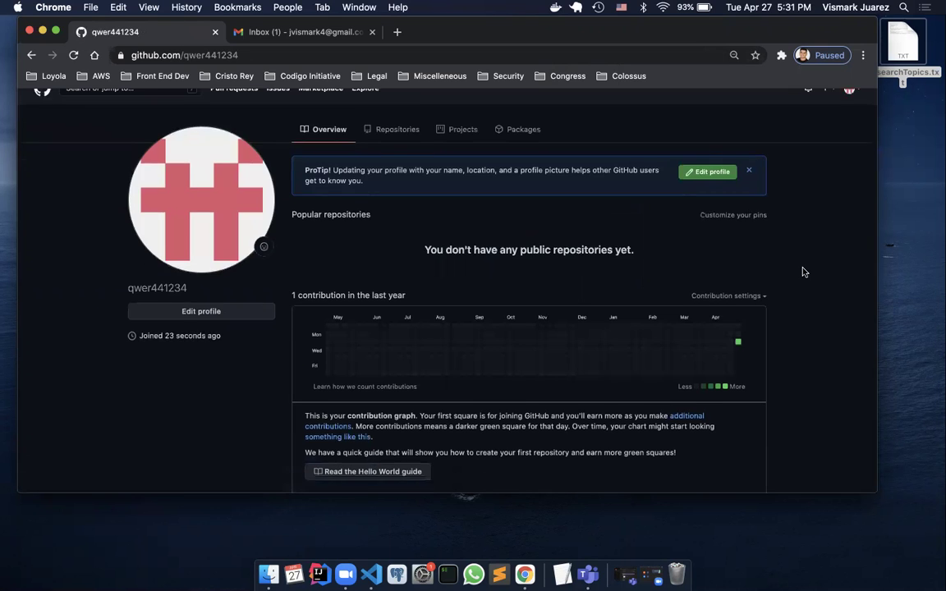
scroll(802, 270, up, 4)
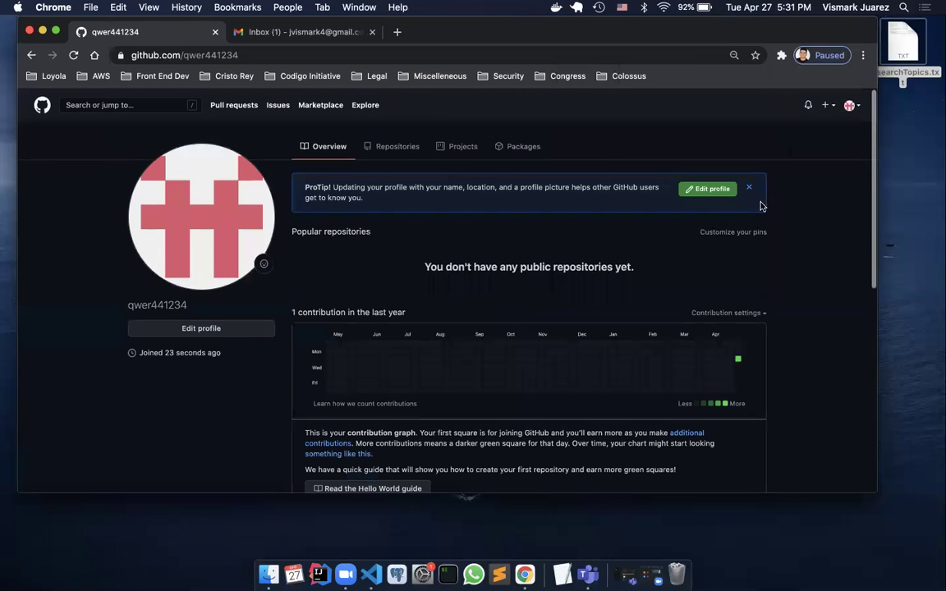
click(850, 105)
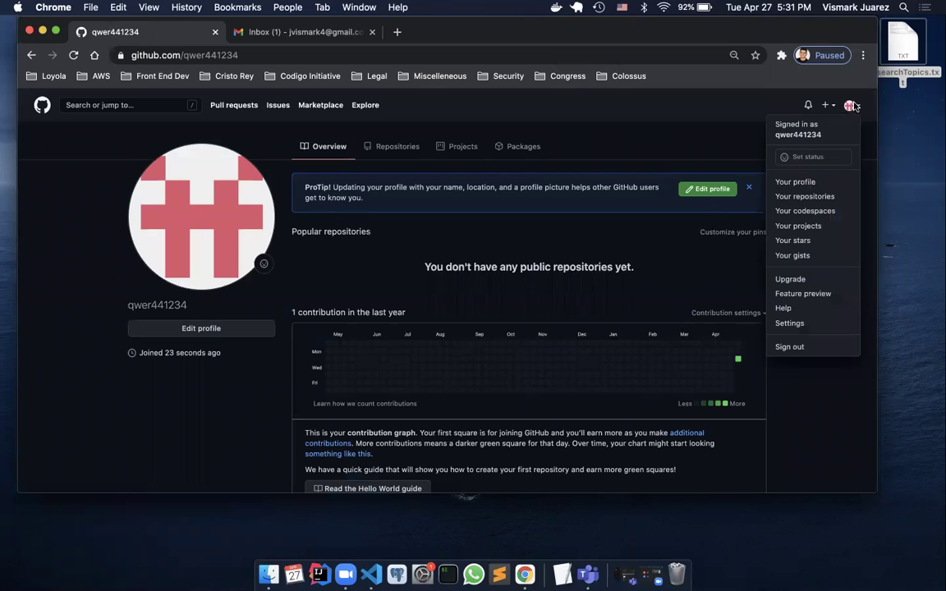
click(813, 197)
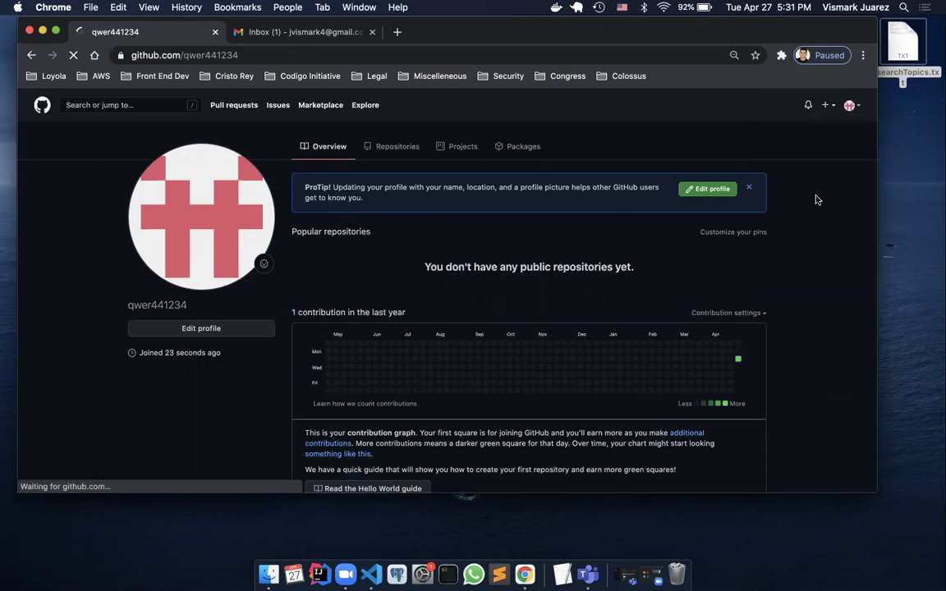
Dismiss the profile ProTip and try creating a repository, which triggers the email verification request
click(748, 187)
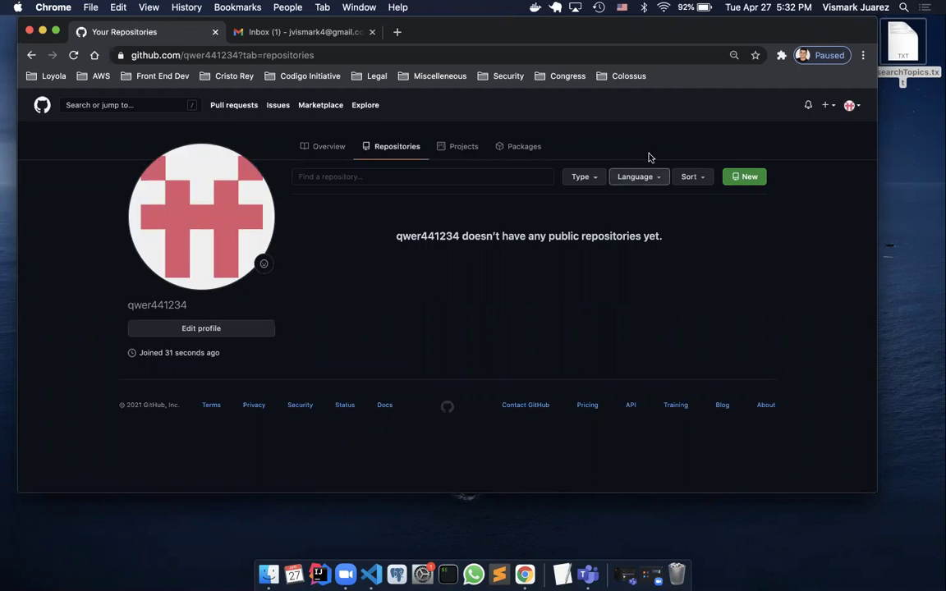
click(746, 175)
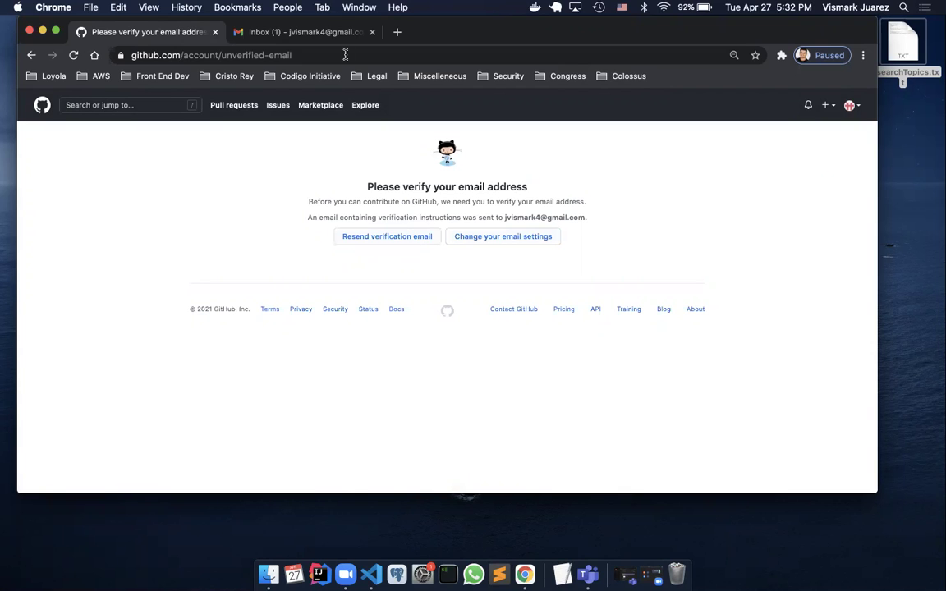
click(315, 37)
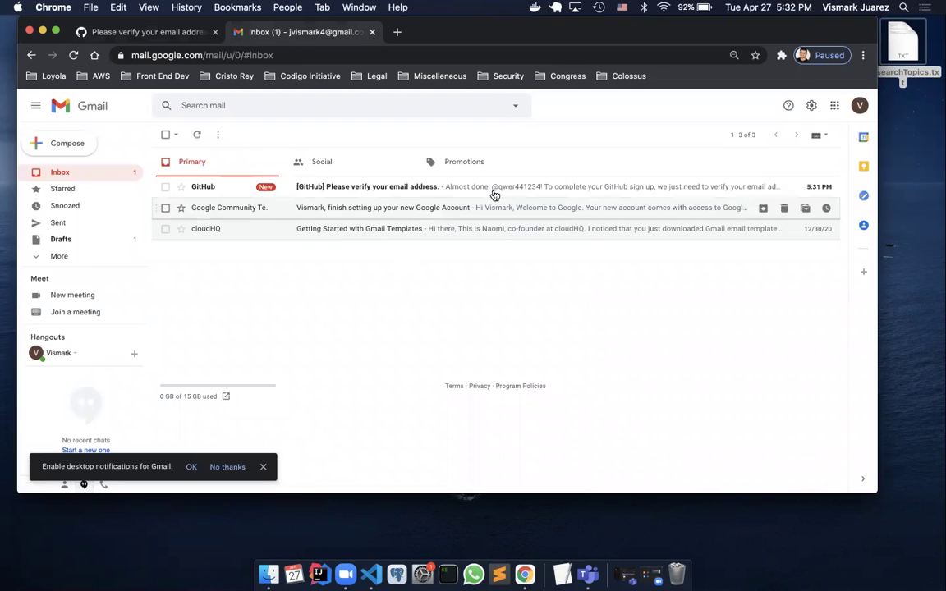
Verify the email address through GitHub's Gmail message, then close the confirmation and Gmail tabs
click(391, 183)
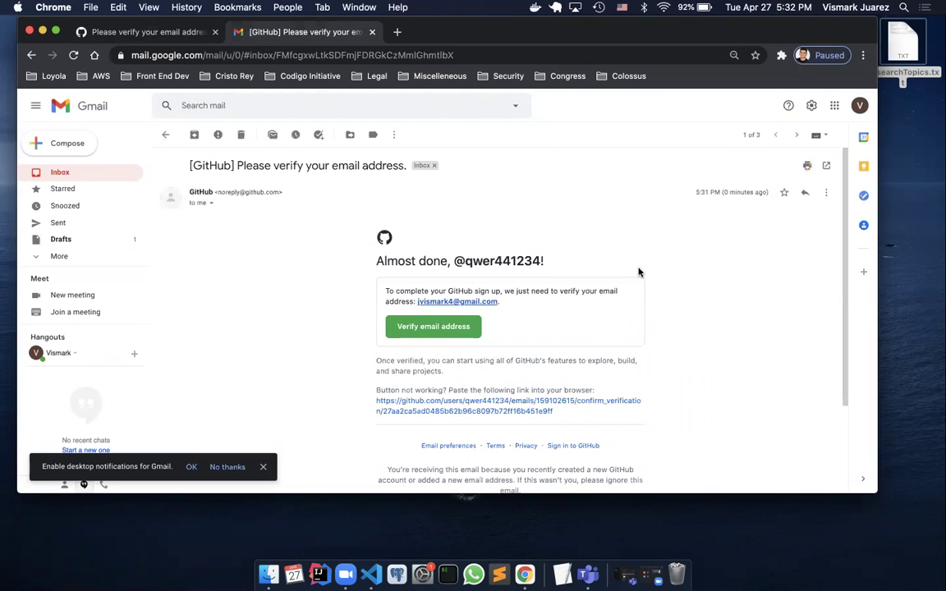
scroll(665, 293, down, 3)
scroll(664, 293, up, 3)
click(433, 326)
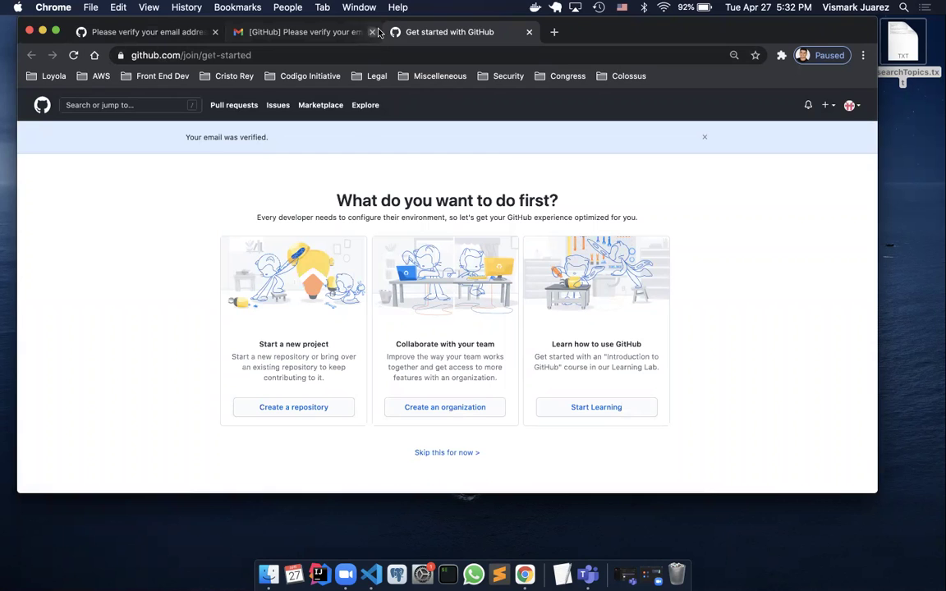
key(super+w)
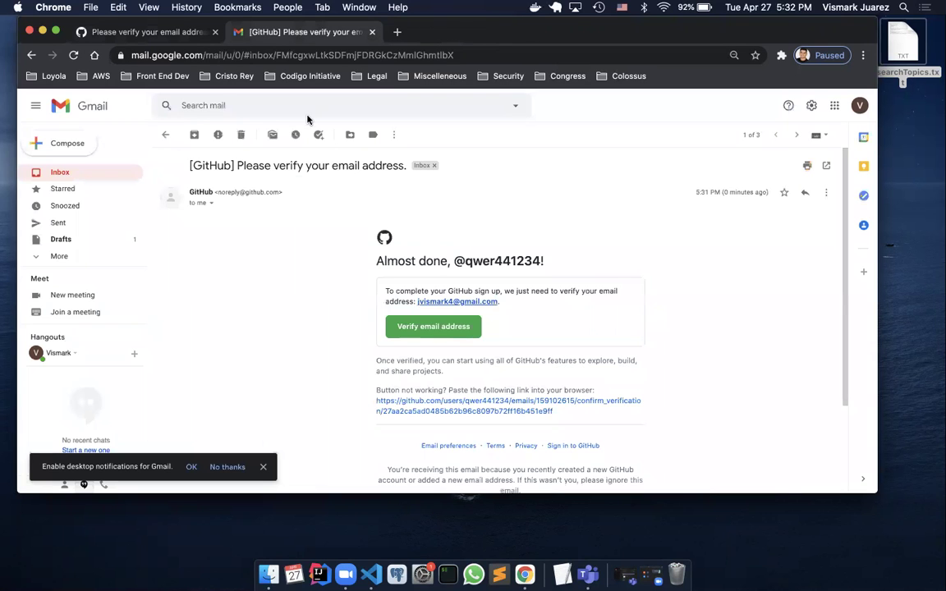
click(190, 32)
click(373, 31)
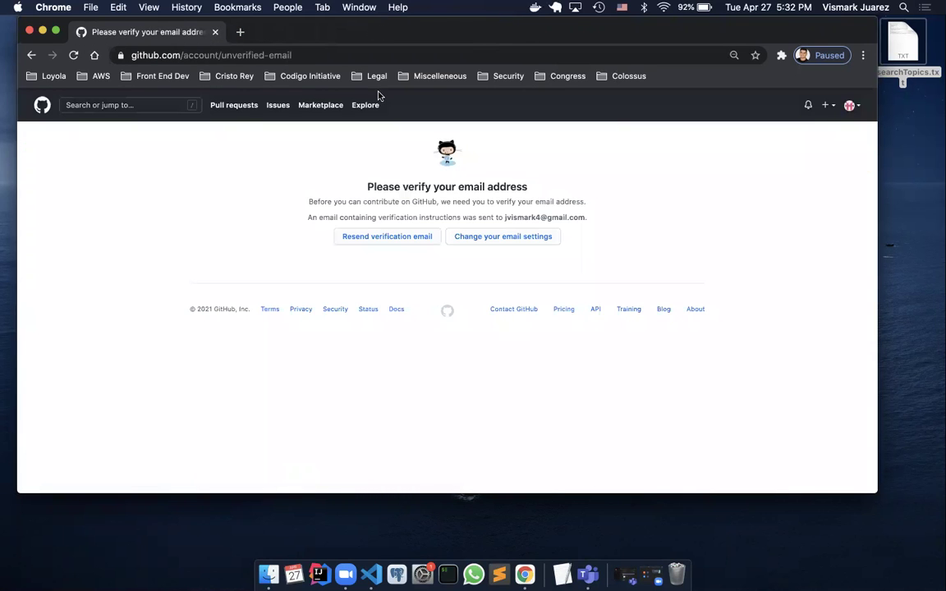
Reload to the GitHub dashboard, dismiss the Learn Git and GitHub banner, and open a blank tab
click(73, 55)
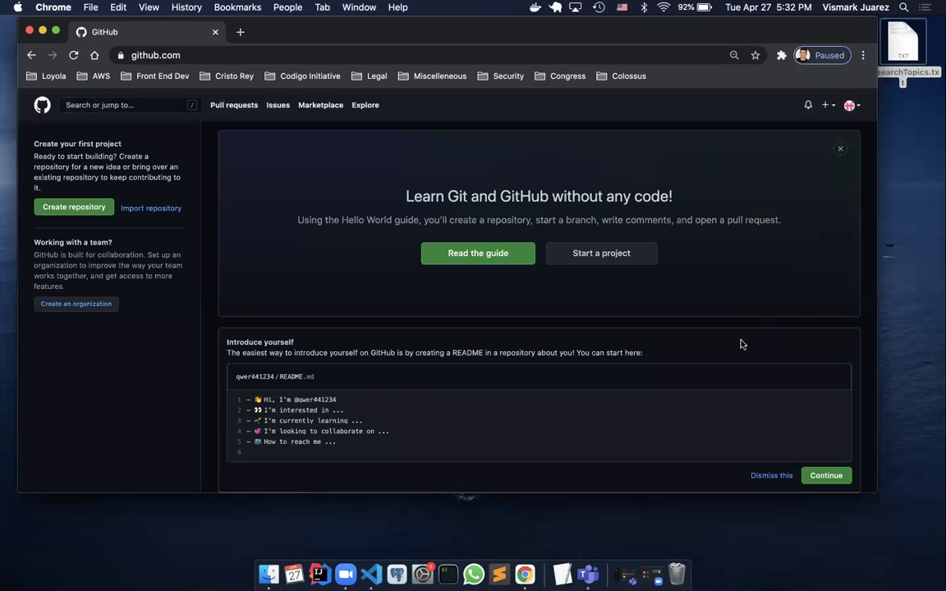
click(840, 149)
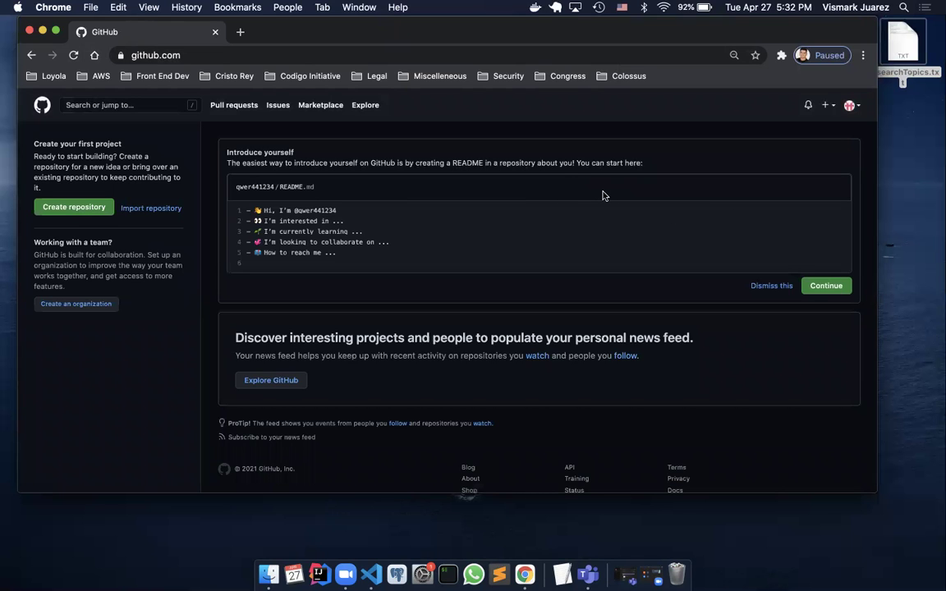
scroll(601, 195, down, 1)
scroll(602, 196, up, 1)
click(240, 32)
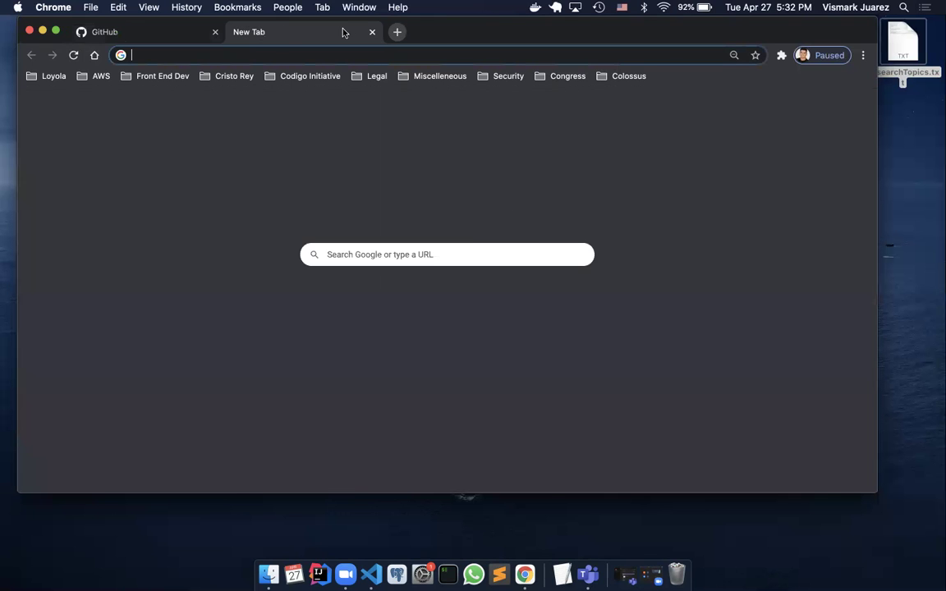
Close the blank tab and start a new repository from the dashboard sidebar
click(372, 32)
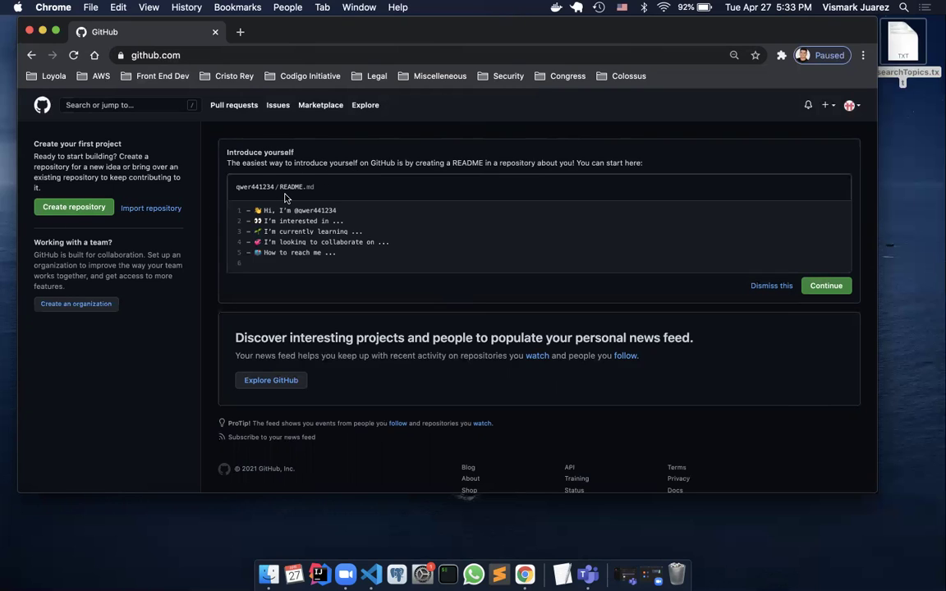
click(68, 211)
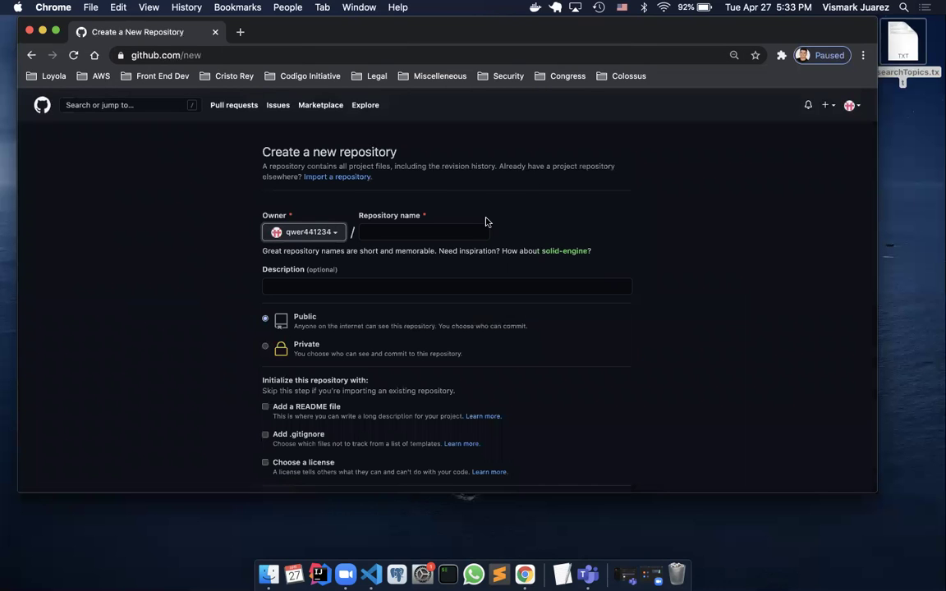
Enter reybotsExample as the repository name and move on to the Description field
click(433, 231)
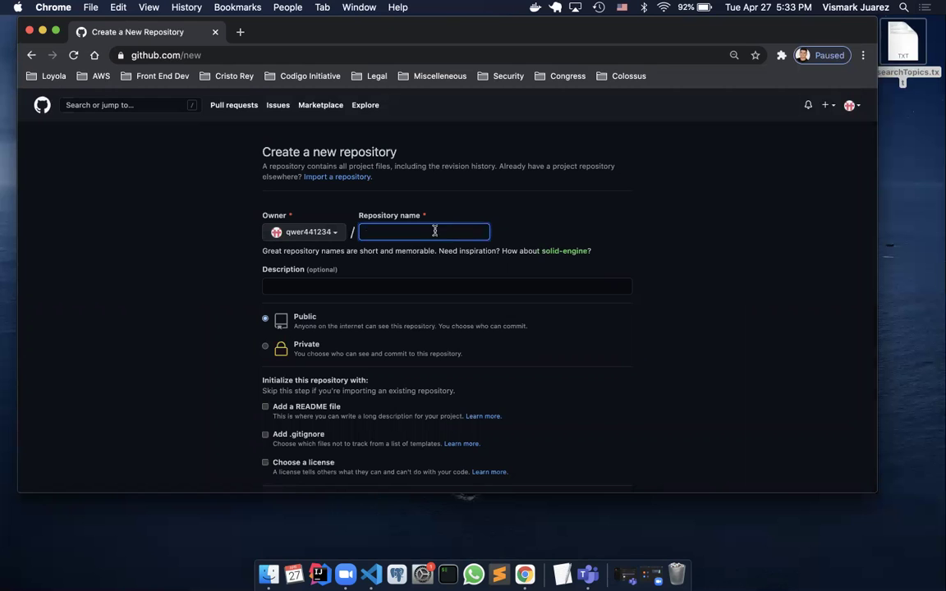
scroll(559, 240, down, 2)
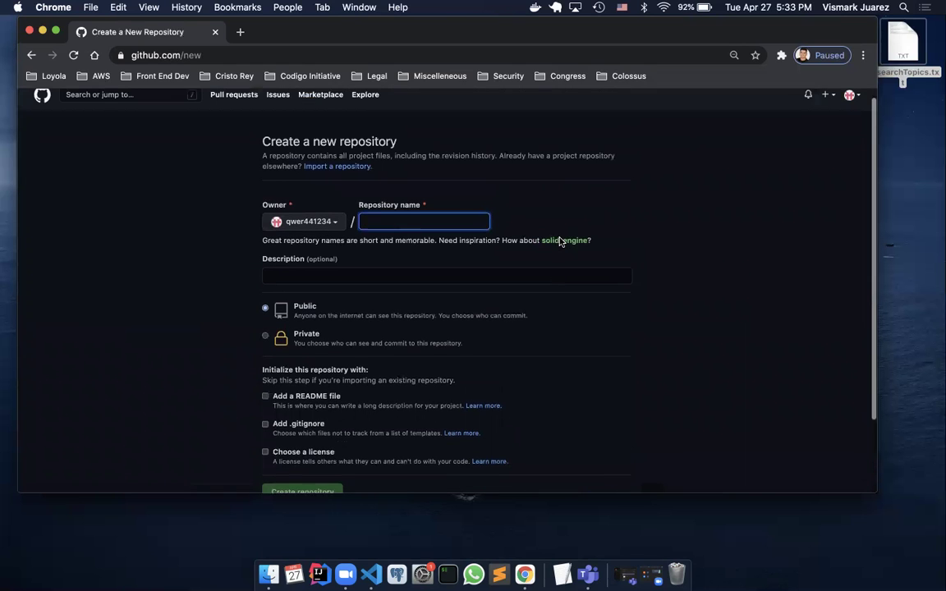
scroll(526, 238, up, 1)
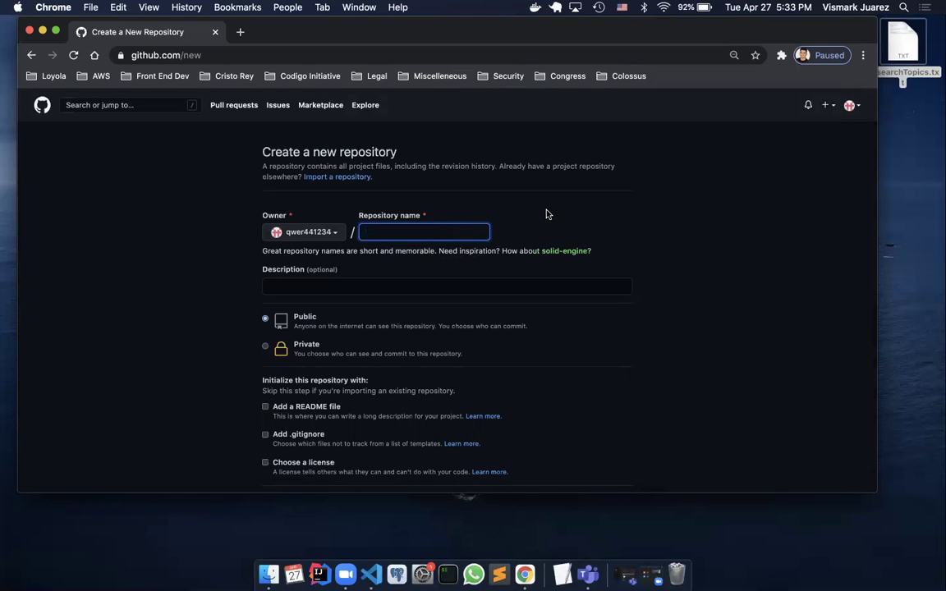
text(reybots)
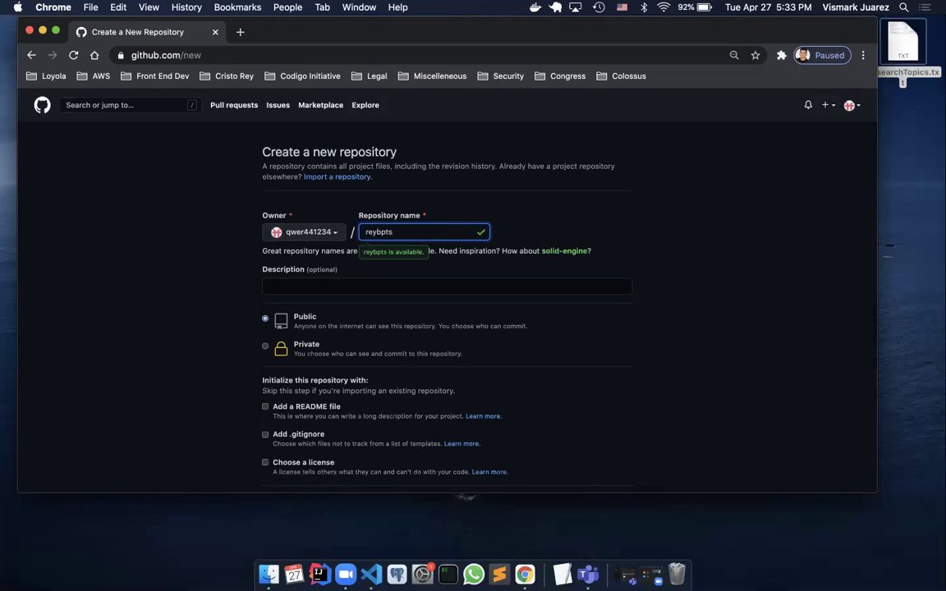
text(Example)
click(629, 238)
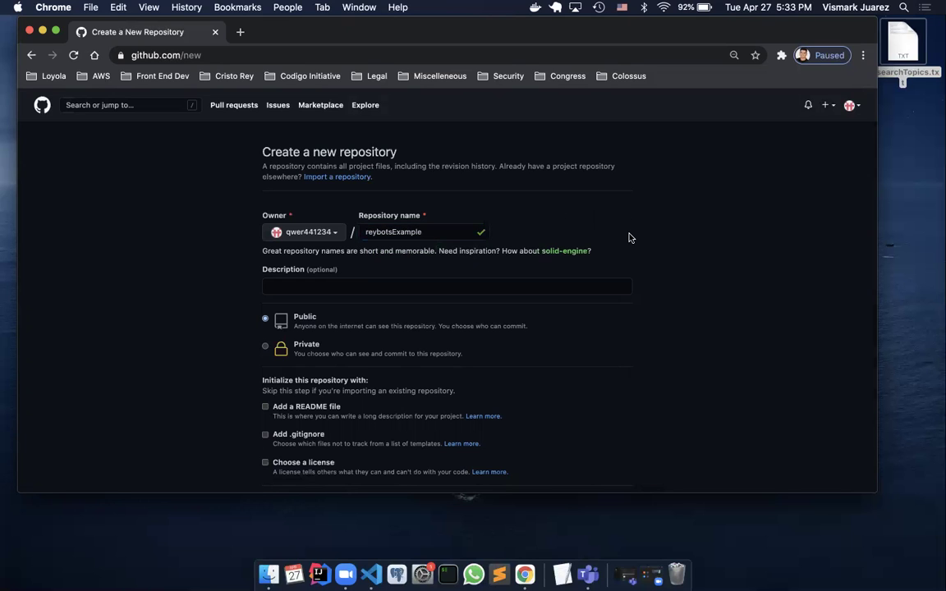
scroll(628, 237, down, 2)
click(292, 255)
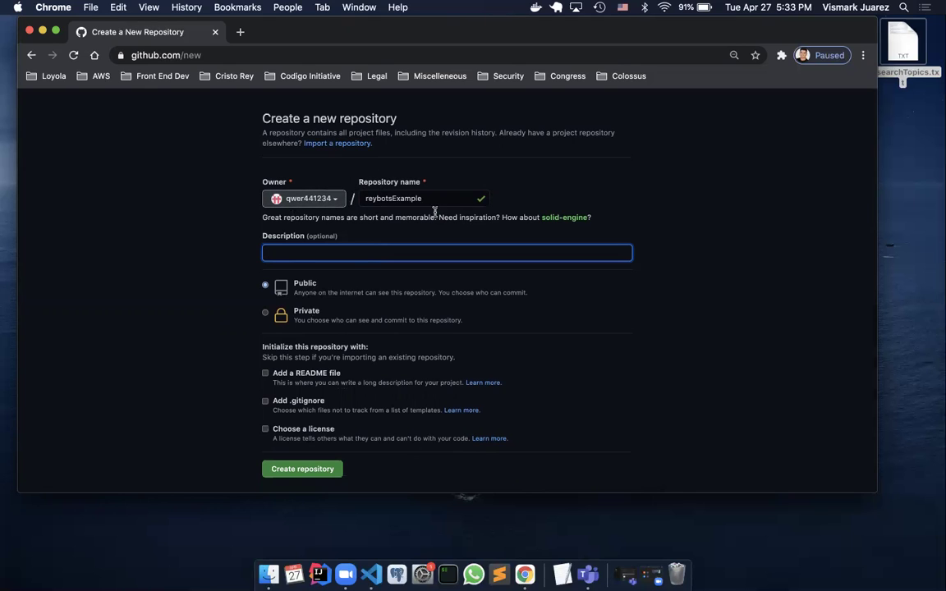
Try Private, set reybotsExample back to Public, and toggle the Add a README file option
click(266, 313)
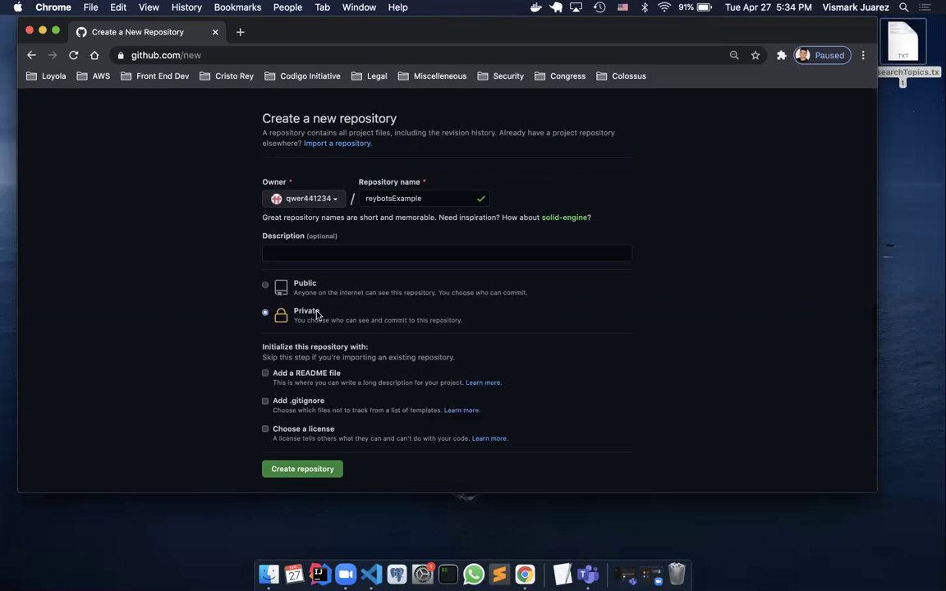
click(265, 285)
scroll(253, 293, down, 2)
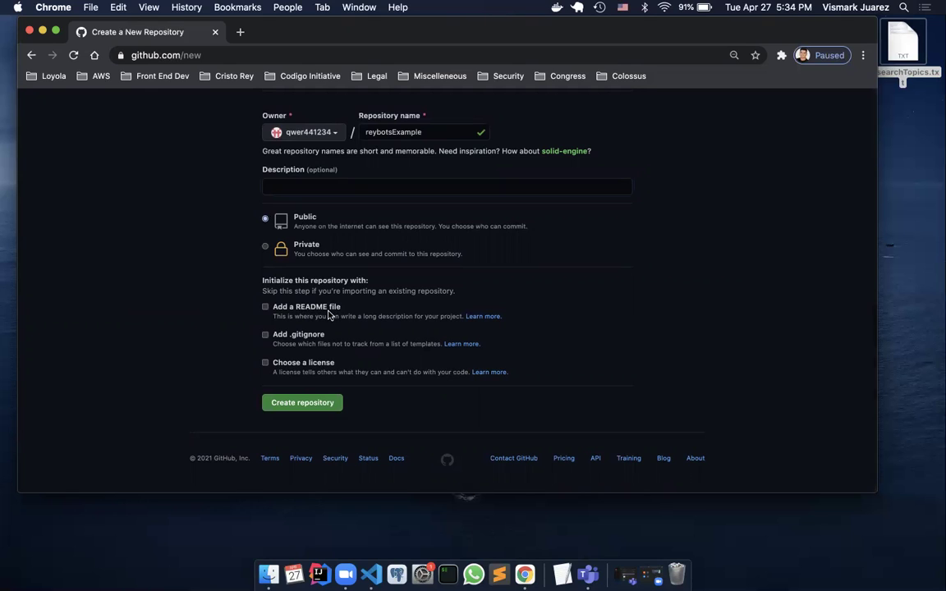
click(266, 308)
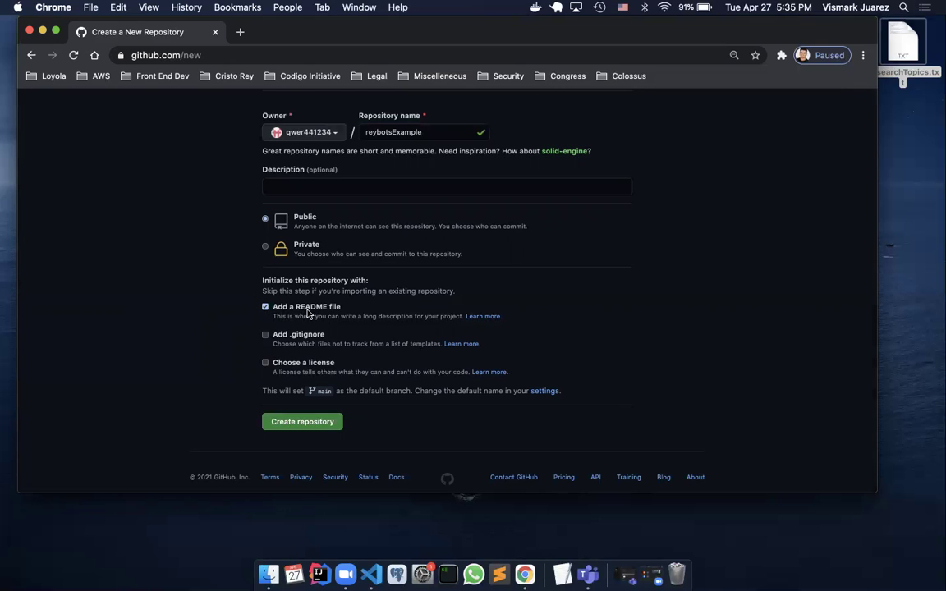
click(265, 308)
click(265, 308)
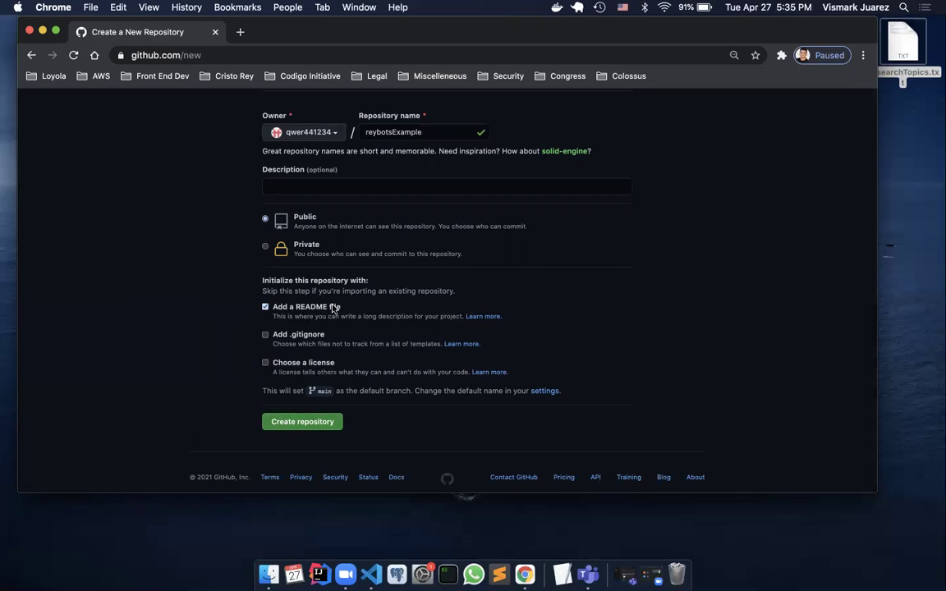
Create the reybotsExample repository and look over its new page with the README.md initial commit
click(301, 423)
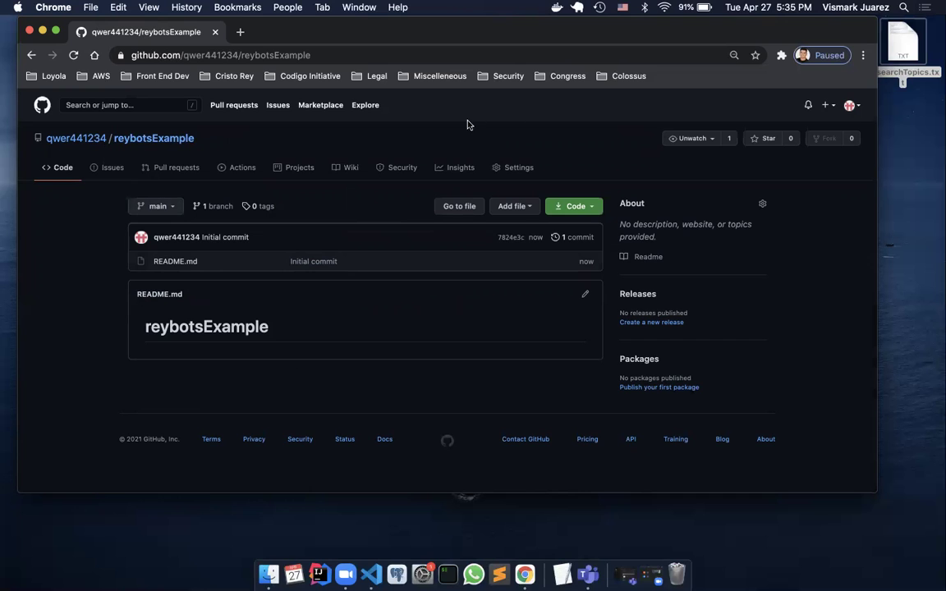
scroll(613, 285, down, 1)
scroll(615, 287, up, 1)
scroll(612, 238, up, 1)
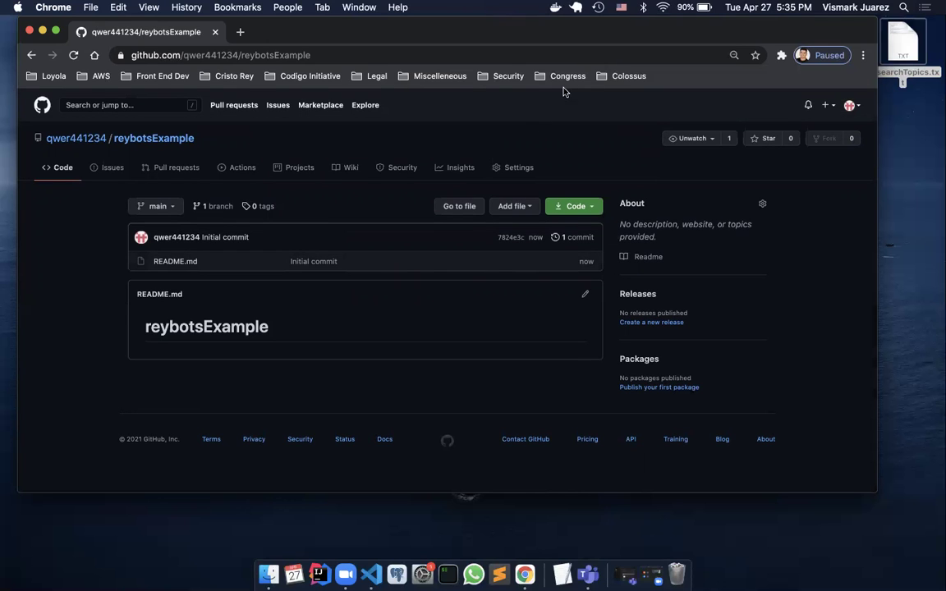
mouse_move(629, 35)
mouse_down()
mouse_move(665, 137)
mouse_move(641, 34)
mouse_up()
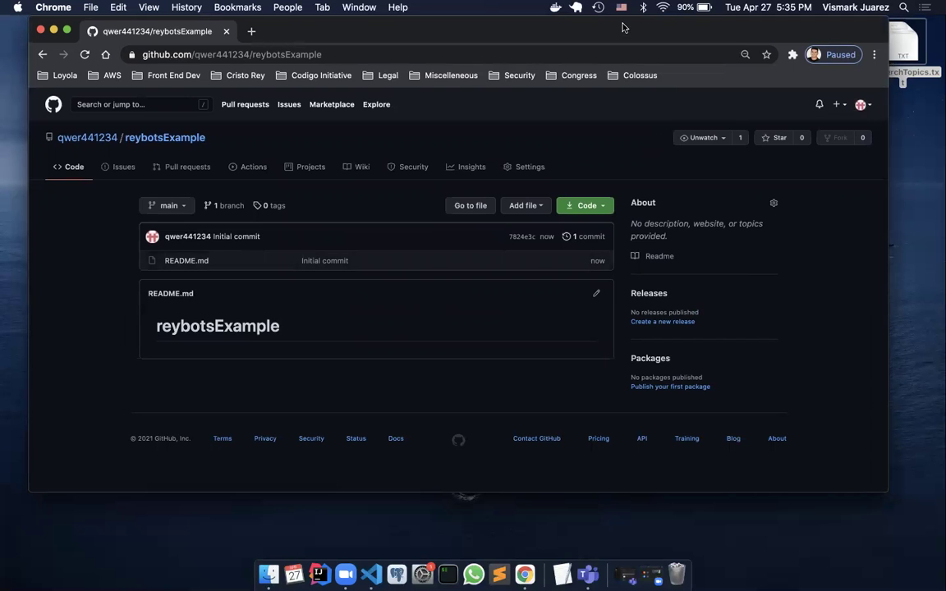
drag(623, 23, 609, 23)
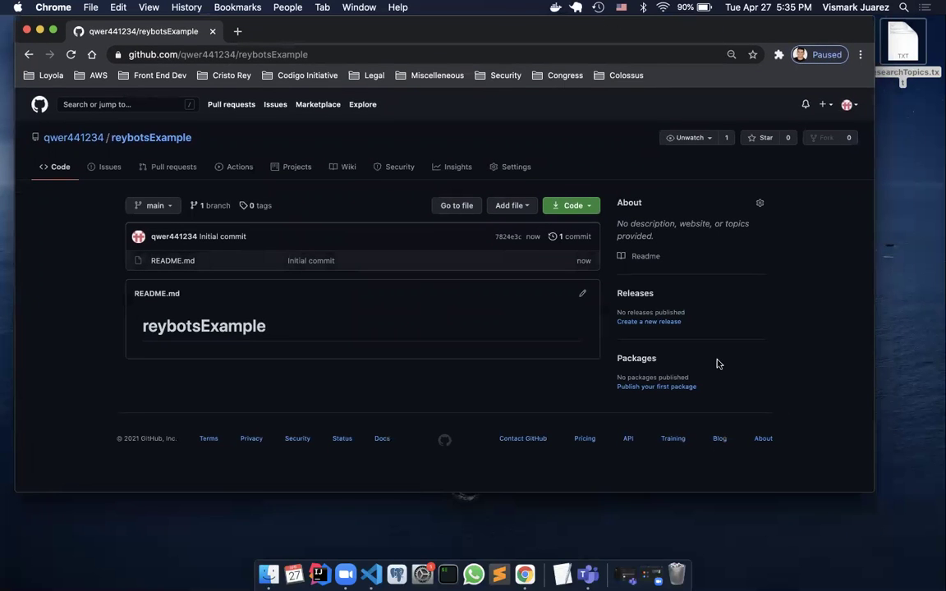